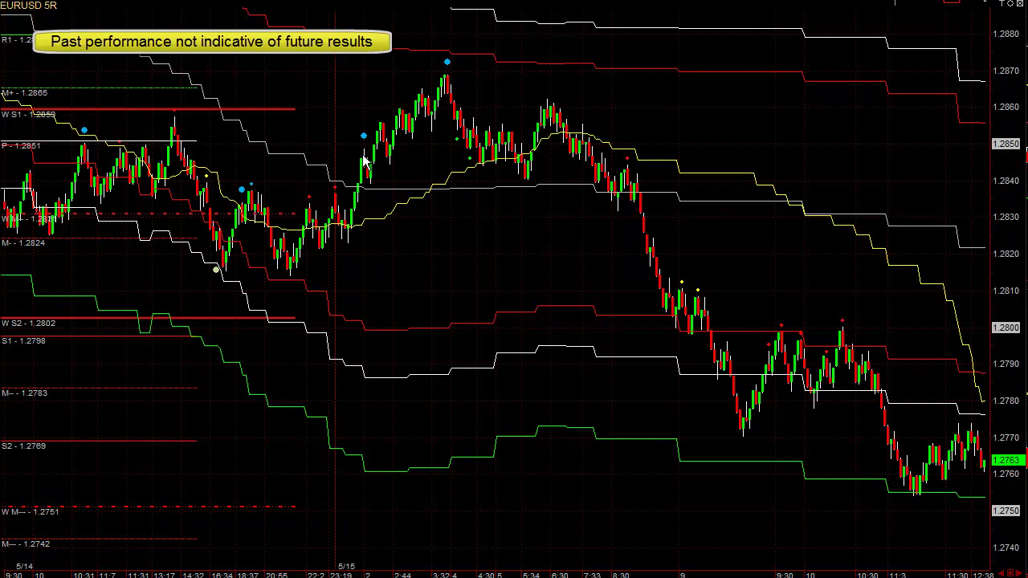
# Step: Measure the EURUSD upswing from the low near 1.2815 to the high near 1.2850 with Fibonacci levels, and delete all lines
pyautogui.moveTo(224, 271); pyautogui.dragTo(364, 147)
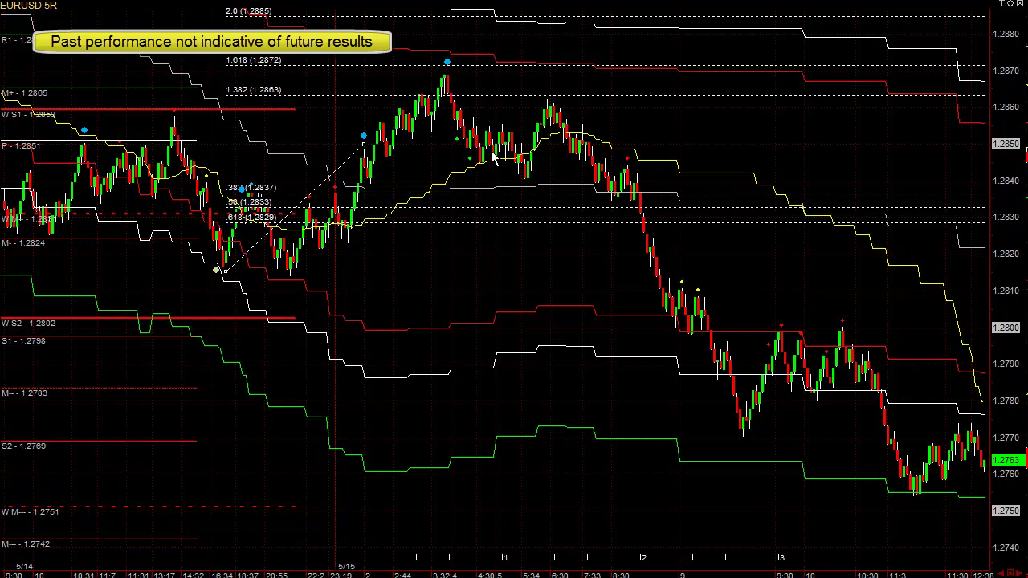
pyautogui.rightClick(498, 270)
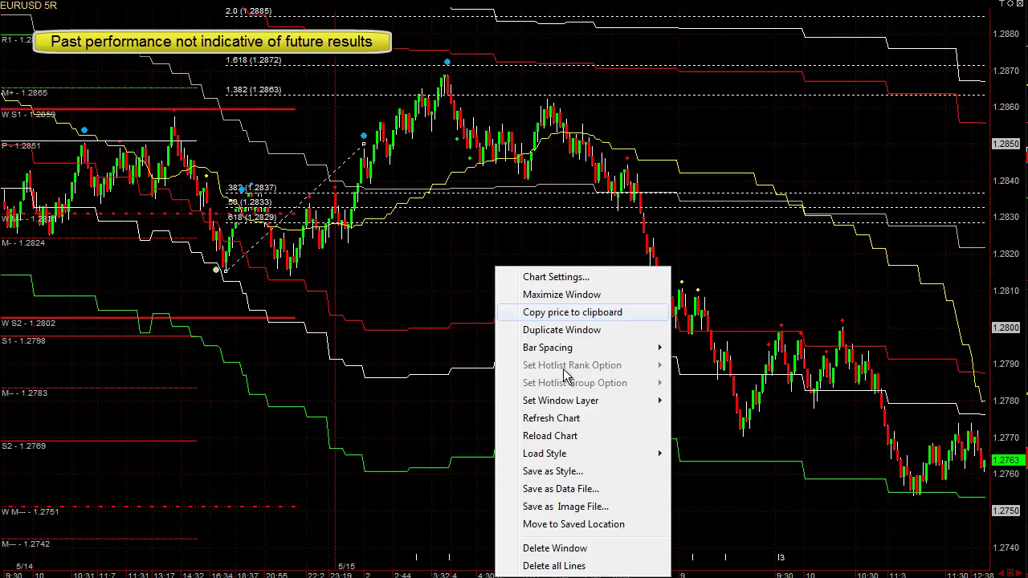
pyautogui.click(585, 562)
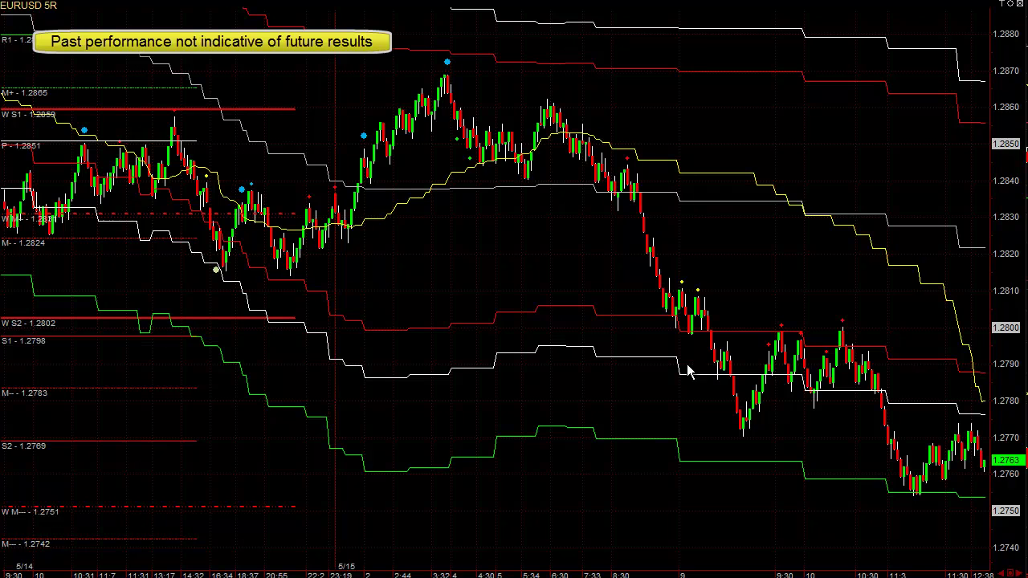
# Step: Measure the EURUSD drop from about 1.2844 to about 1.2798 with Fibonacci levels, and clear the lines
pyautogui.moveTo(623, 167); pyautogui.dragTo(690, 337)
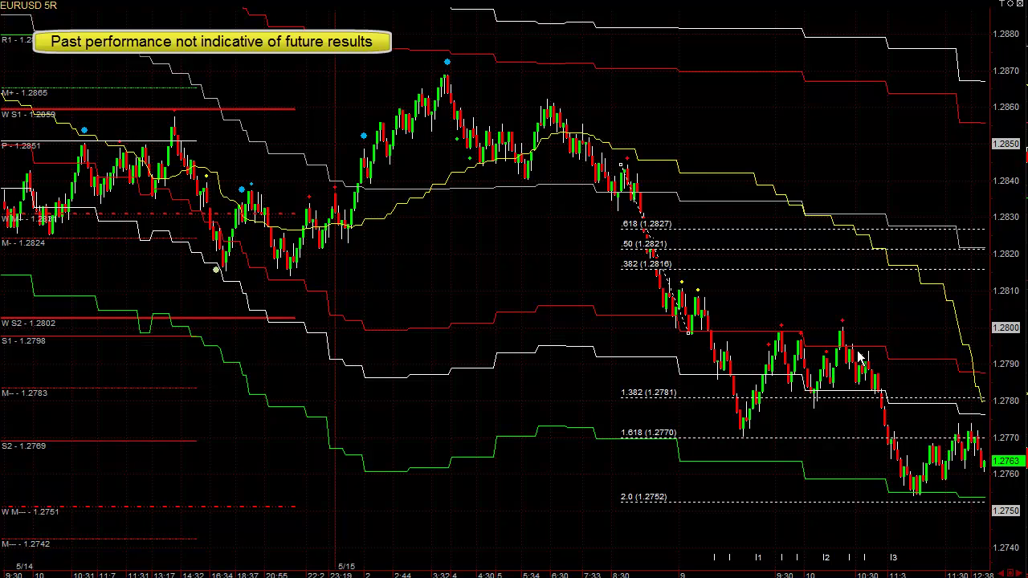
pyautogui.rightClick(913, 304)
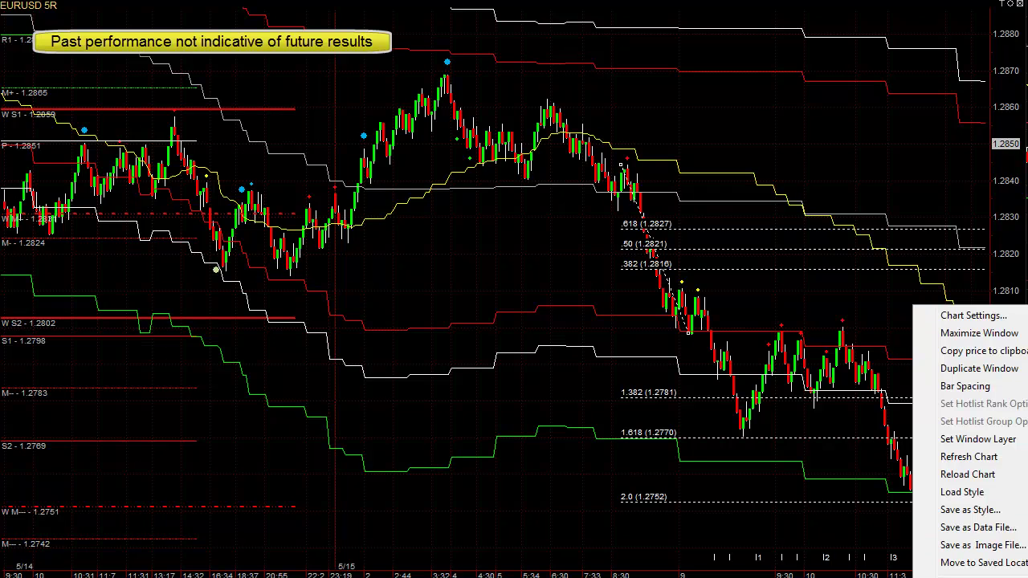
pyautogui.click(968, 473)
# Step: Draw Fibonacci levels on the EURUSD down leg from the swing high near 1.2810 to the low near 1.2771
pyautogui.moveTo(698, 299); pyautogui.dragTo(744, 442)
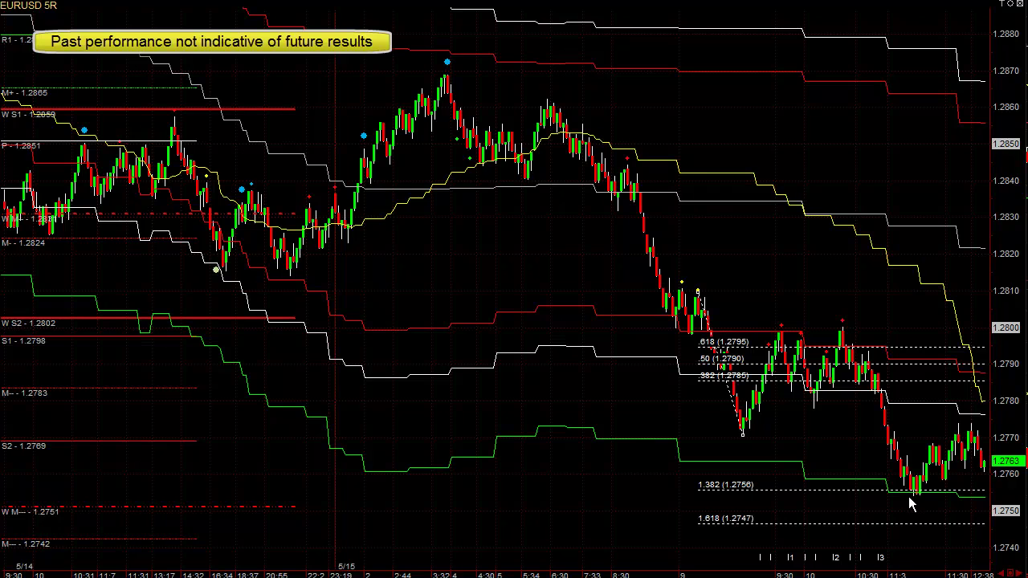
pyautogui.click(847, 351)
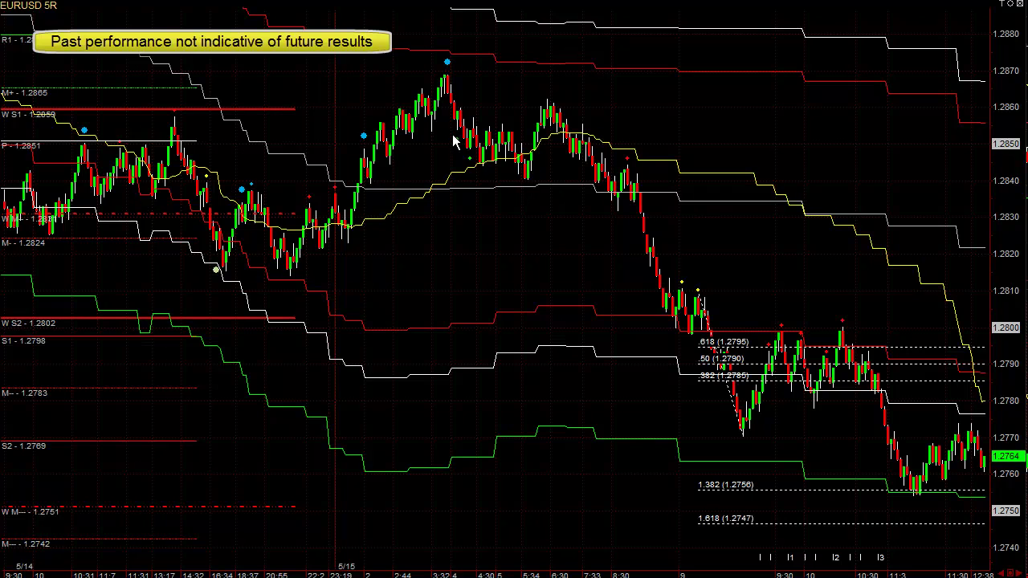
# Step: Inspect the price and Containment Bands data of the EURUSD bars from the 5:34 pullback up to the following swing high
pyautogui.click(531, 159)
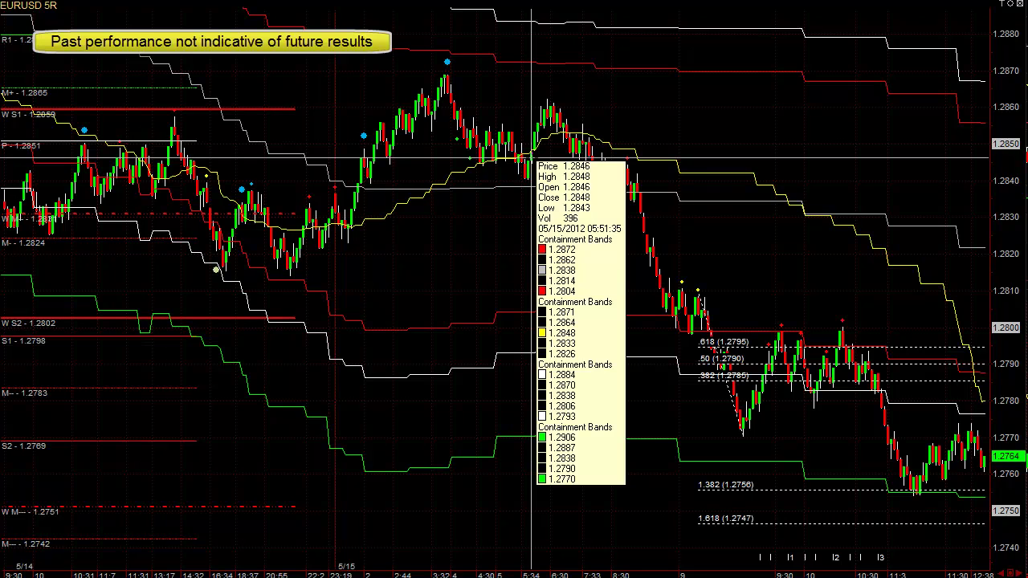
pyautogui.moveTo(531, 158); pyautogui.dragTo(558, 104)
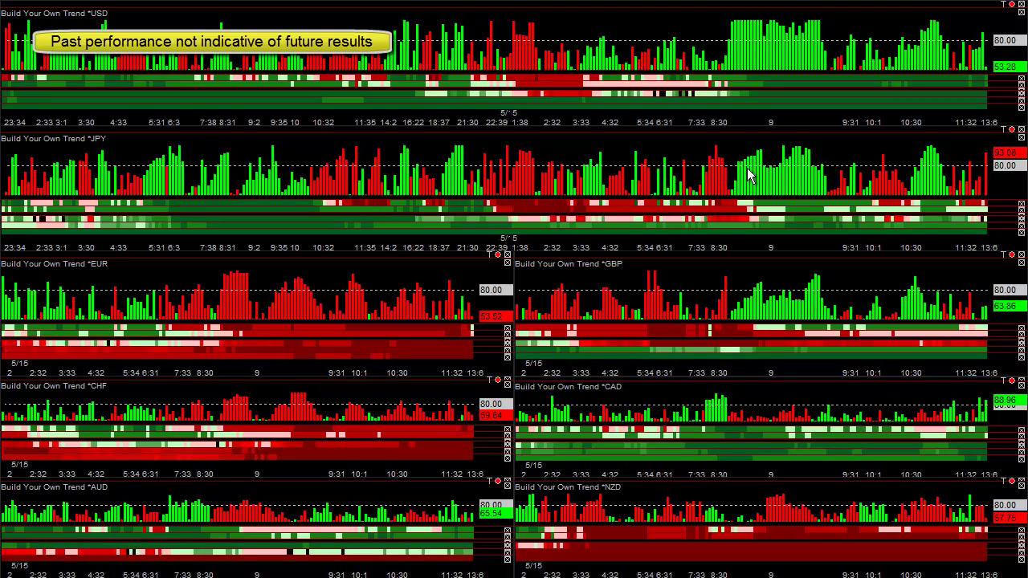
# Step: On the EURJPY chart, measure the rebound from about 102.15 to about 102.32 with Fibonacci levels, and clear the lines
pyautogui.moveTo(739, 170)
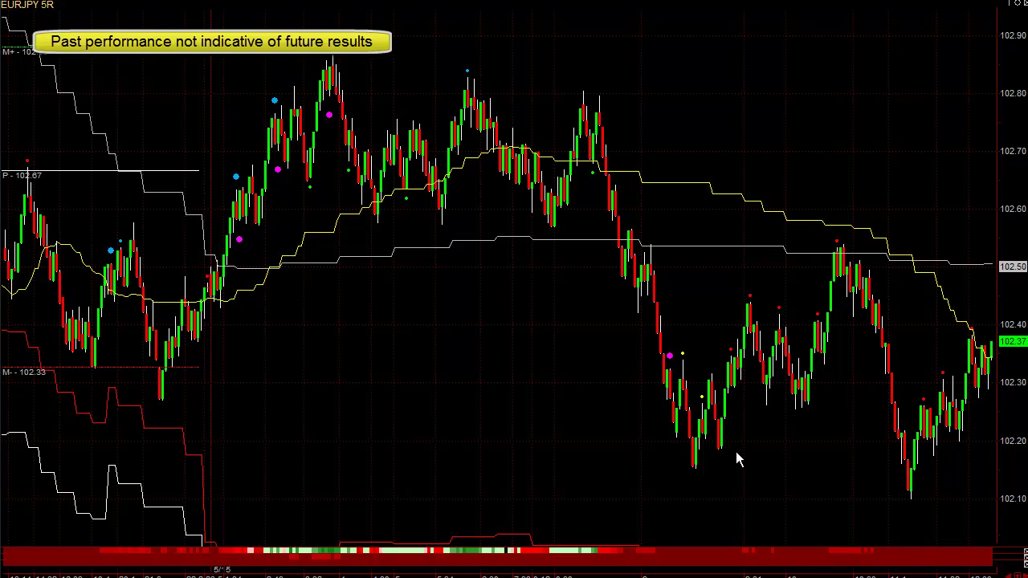
pyautogui.moveTo(692, 470); pyautogui.dragTo(707, 368)
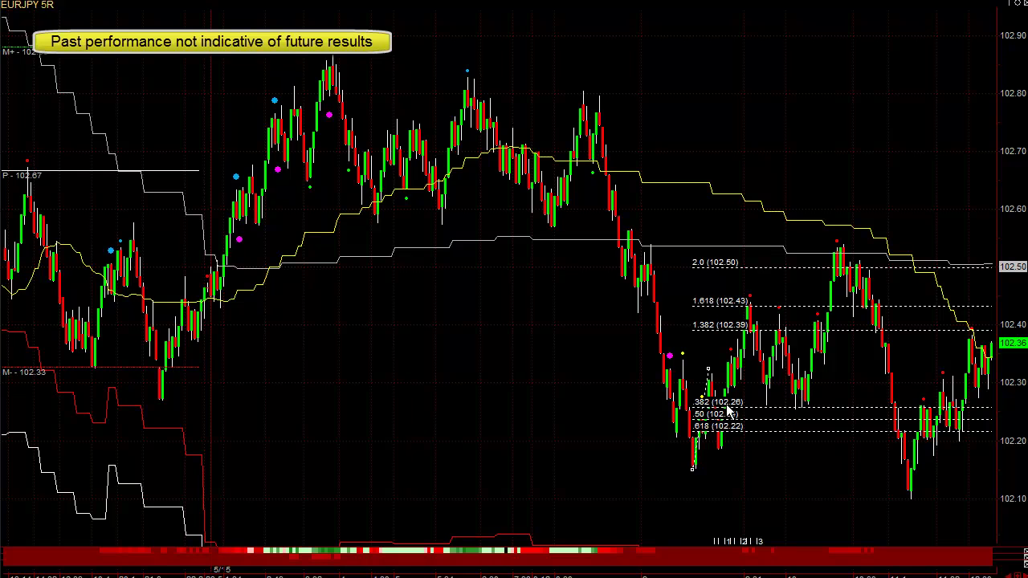
pyautogui.rightClick(576, 413)
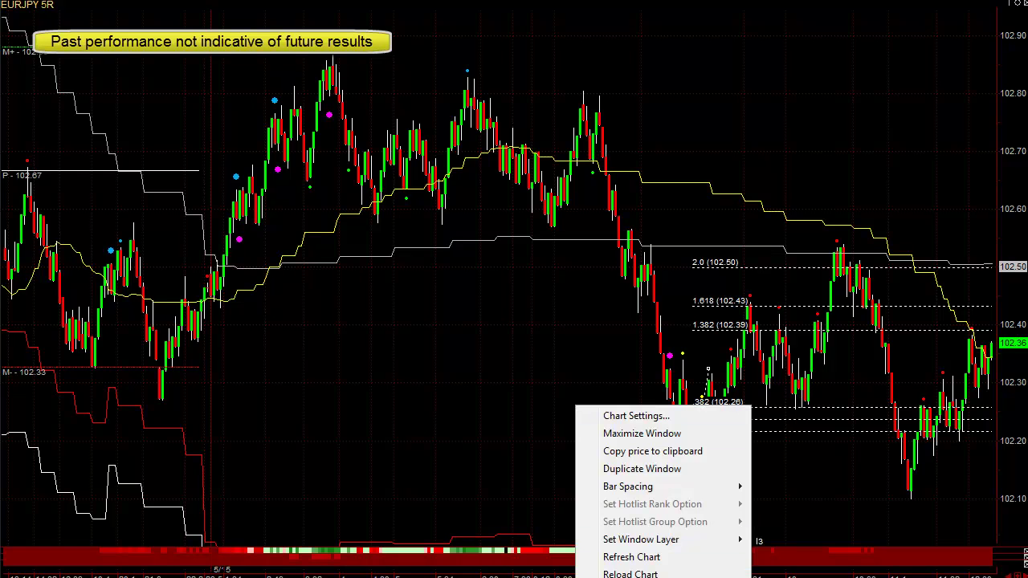
pyautogui.press('Escape')
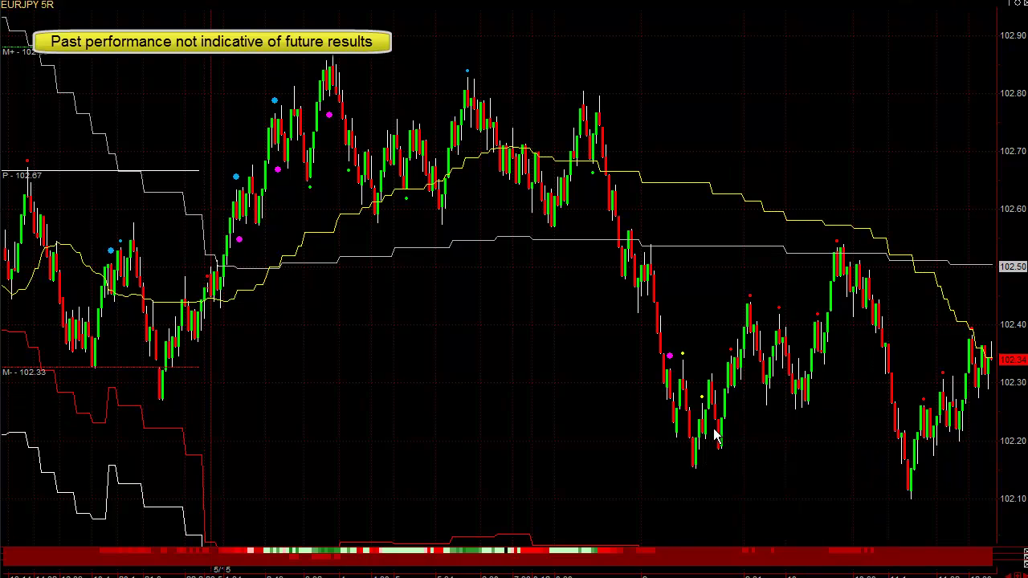
# Step: Mark the larger EURJPY rebound from the same low near 102.15 up to the swing high near 102.44
pyautogui.click(692, 467)
pyautogui.click(747, 304)
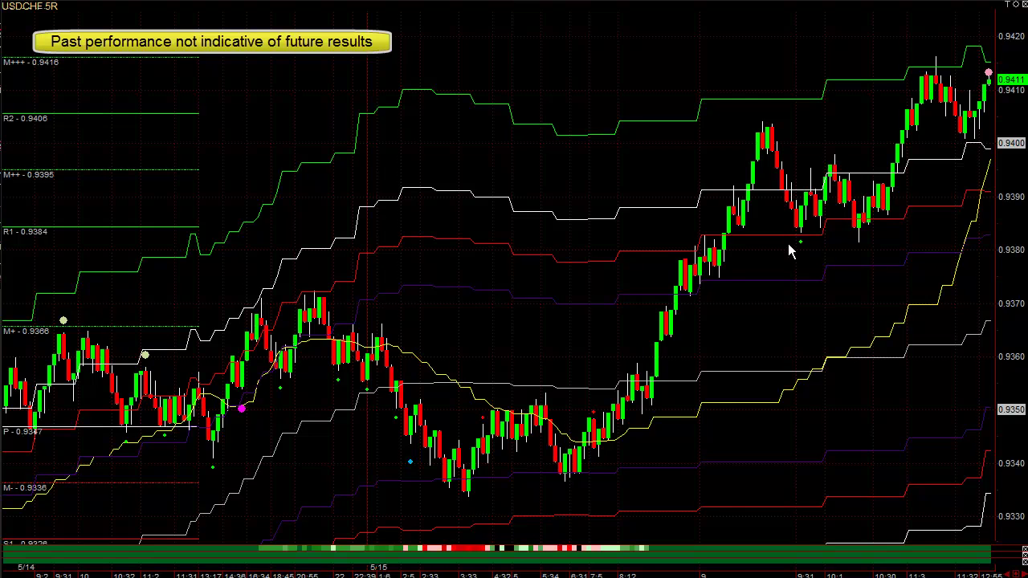
# Step: On the USDCHF chart, draw a short line near 0.9388 and Fibonacci levels from the low near 0.9371 to the high near 0.9404
pyautogui.middleClick(849, 240)
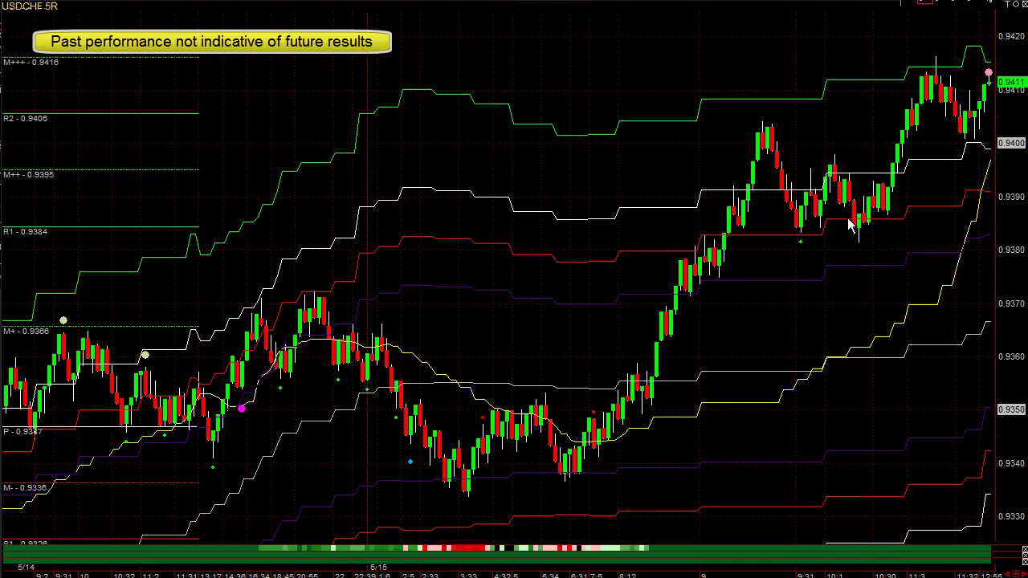
pyautogui.moveTo(846, 216); pyautogui.dragTo(878, 236)
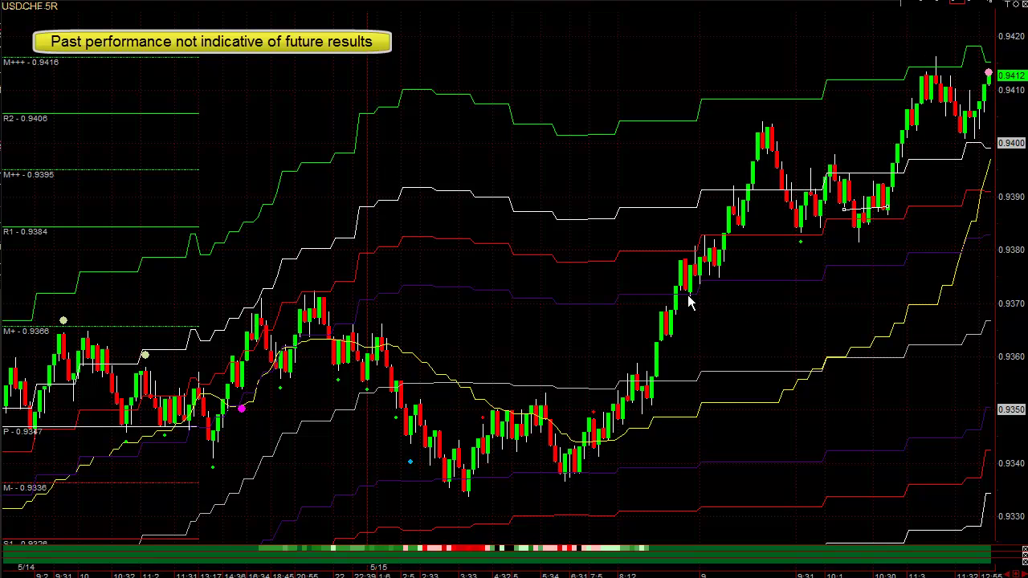
pyautogui.moveTo(687, 297); pyautogui.dragTo(771, 122)
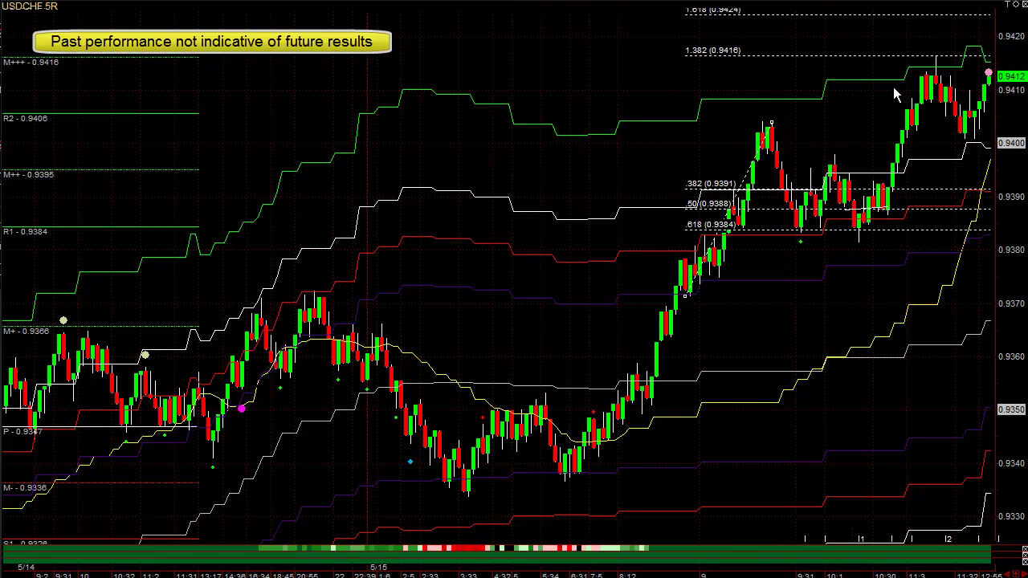
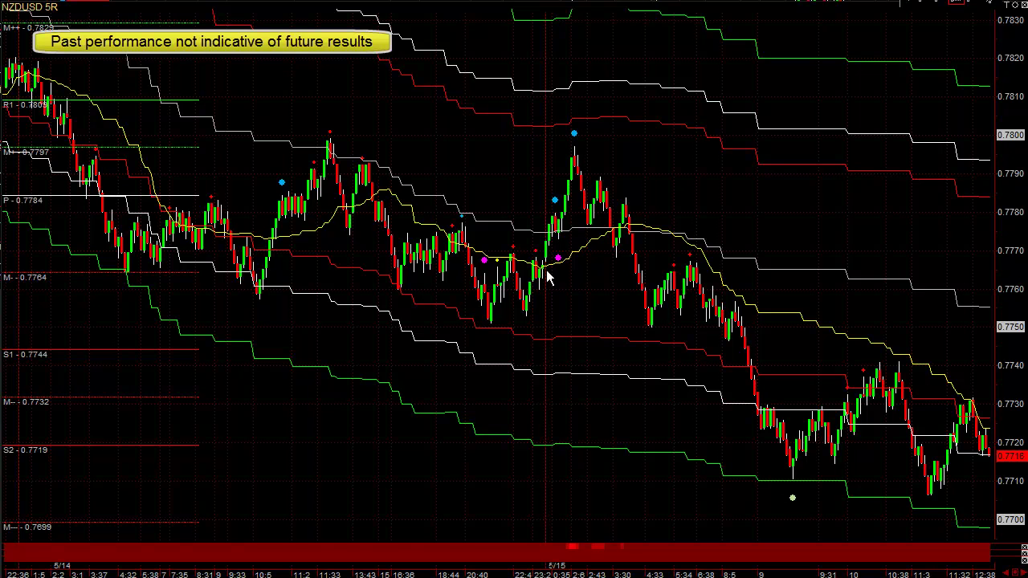
# Step: On the NZDUSD chart, measure the upswing from about 0.7753 to about 0.7781 with Fibonacci levels, and clear the lines
pyautogui.moveTo(520, 315); pyautogui.dragTo(554, 210)
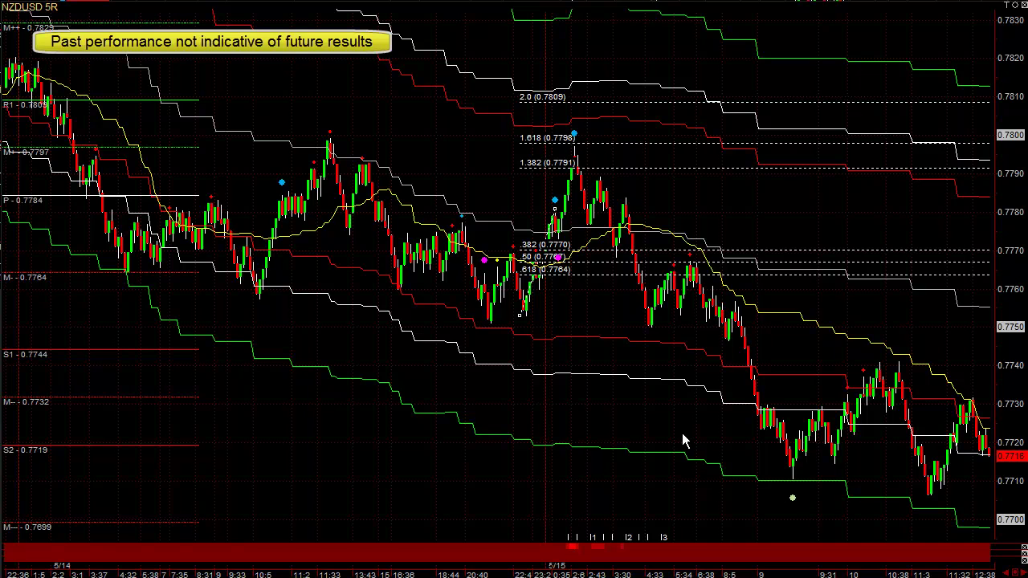
pyautogui.rightClick(708, 470)
pyautogui.click(771, 575)
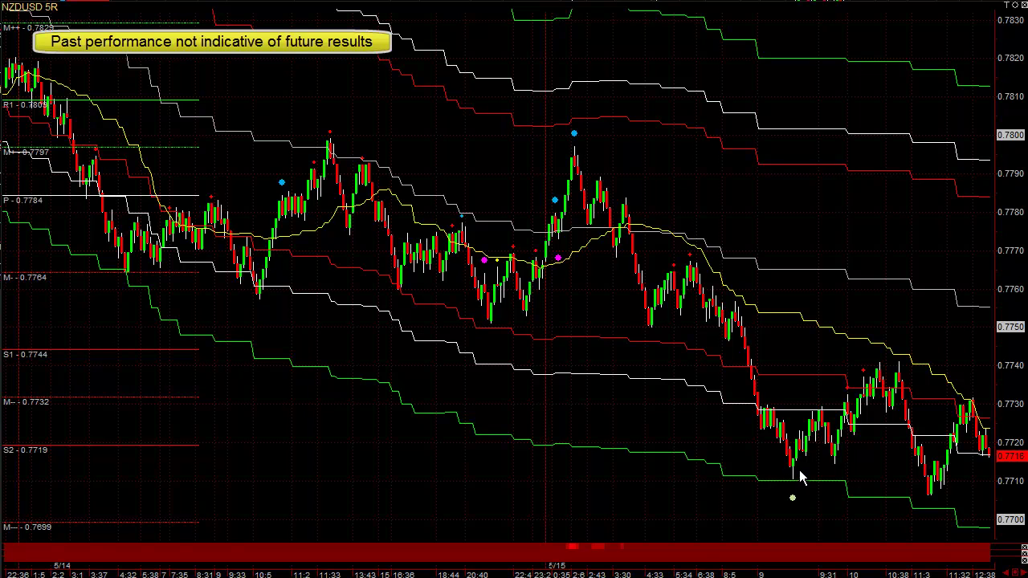
# Step: Draw Fibonacci levels on the NZDUSD decline from the swing high near 0.7756 to the low near 0.7711
pyautogui.click(795, 509)
pyautogui.click(755, 376)
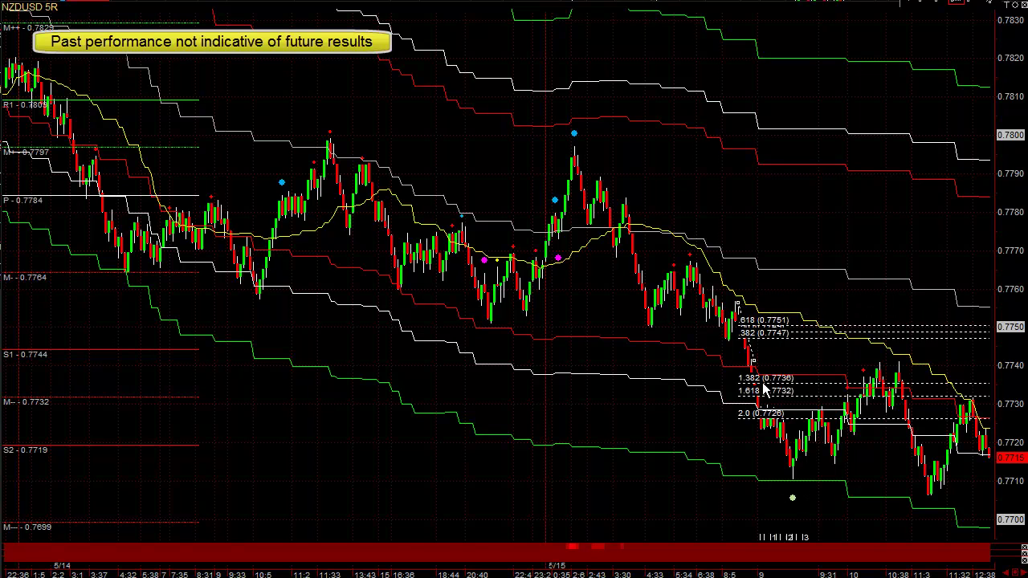
pyautogui.click(793, 476)
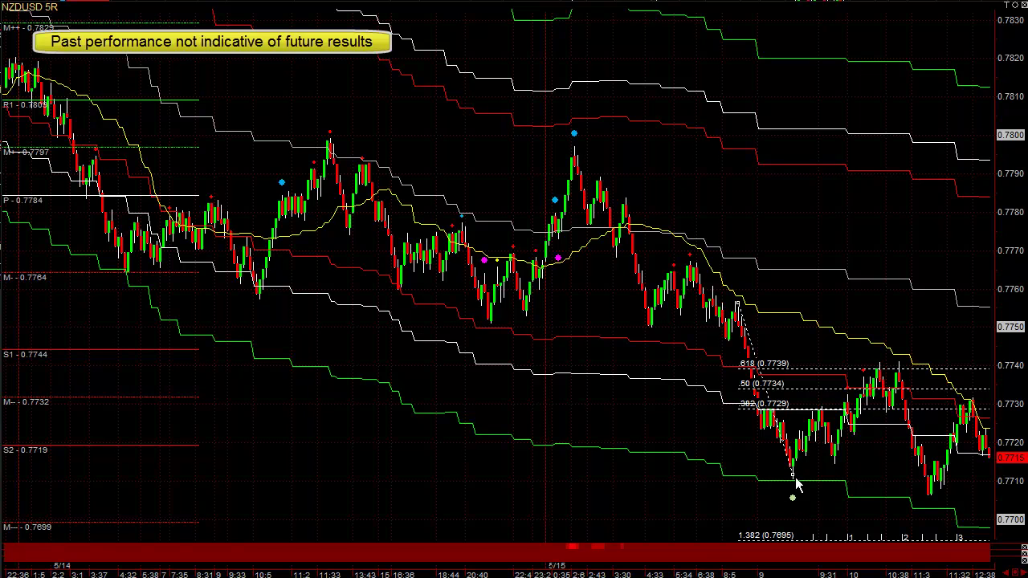
# Step: Clear the NZDUSD lines and draw Fibonacci levels on the rebound from the low near 0.7711 to about 0.7730
pyautogui.rightClick(716, 443)
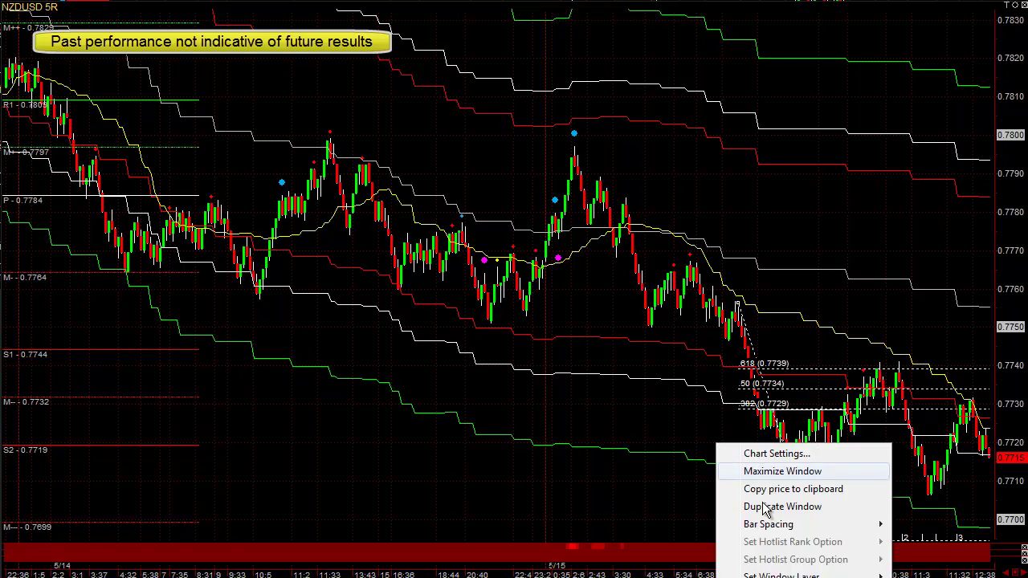
pyautogui.click(756, 576)
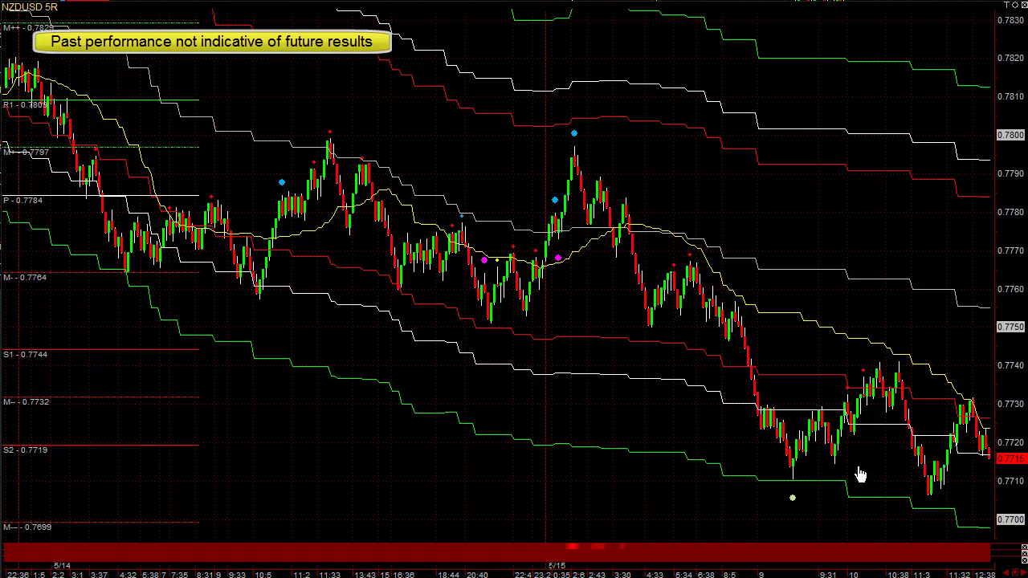
pyautogui.moveTo(790, 476); pyautogui.dragTo(824, 404)
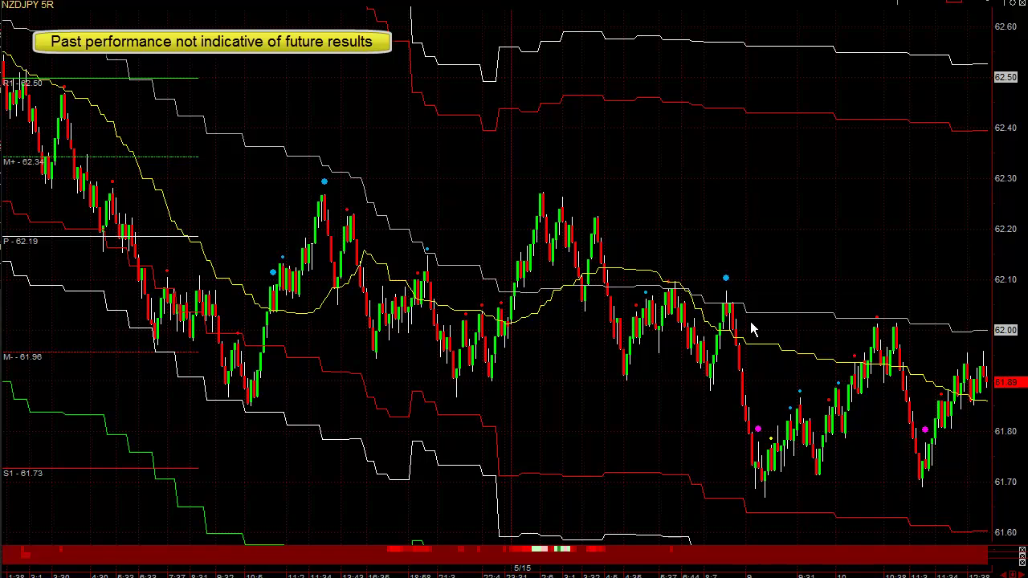
# Step: On the NZDJPY chart, measure the decline from about 62.27 to about 61.90 with Fibonacci levels, and clear the lines
pyautogui.moveTo(543, 197)
pyautogui.mouseDown()
pyautogui.moveTo(593, 257)
pyautogui.moveTo(608, 366)
pyautogui.moveTo(623, 383)
pyautogui.mouseUp()
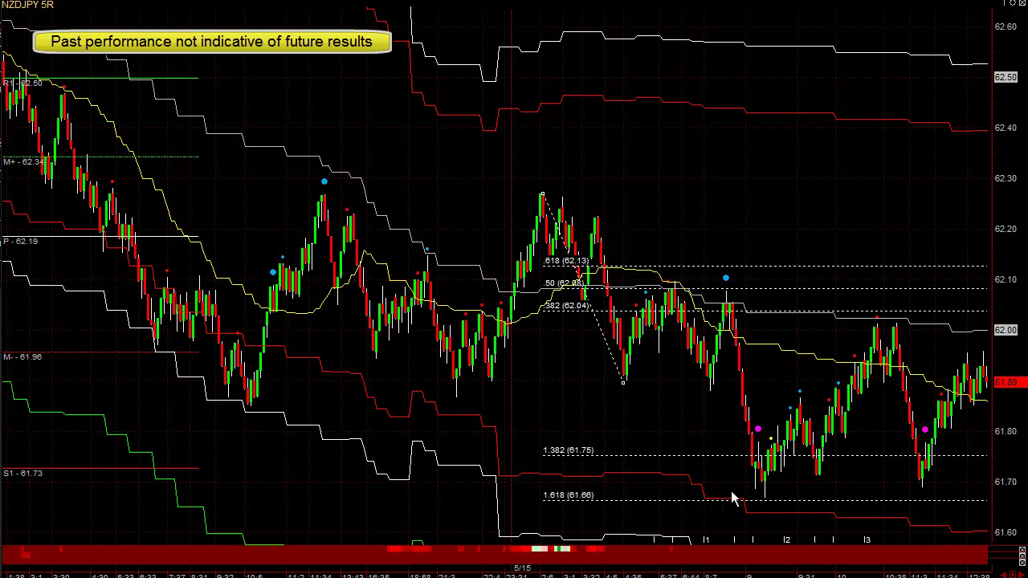
pyautogui.rightClick(665, 421)
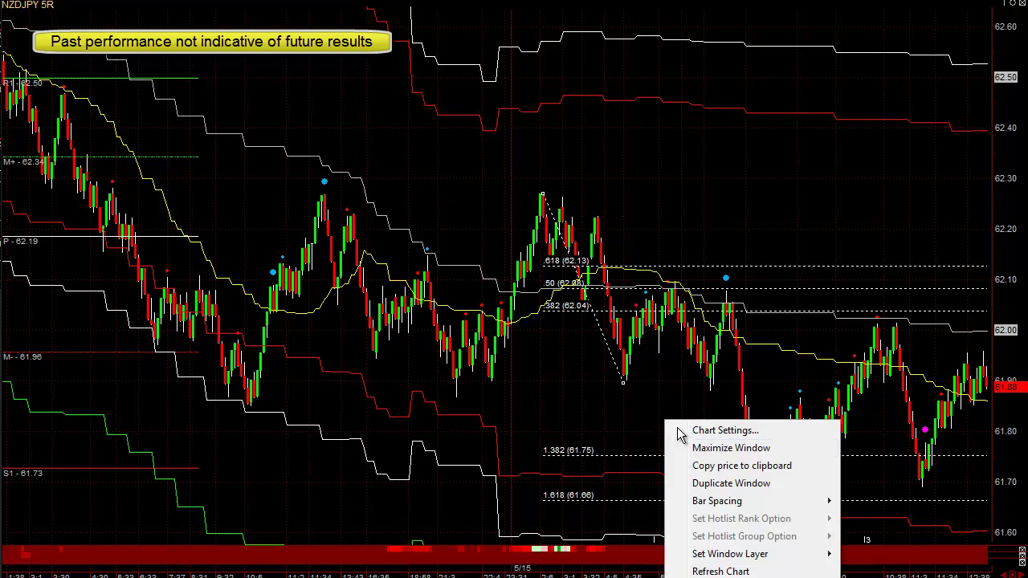
pyautogui.click(700, 462)
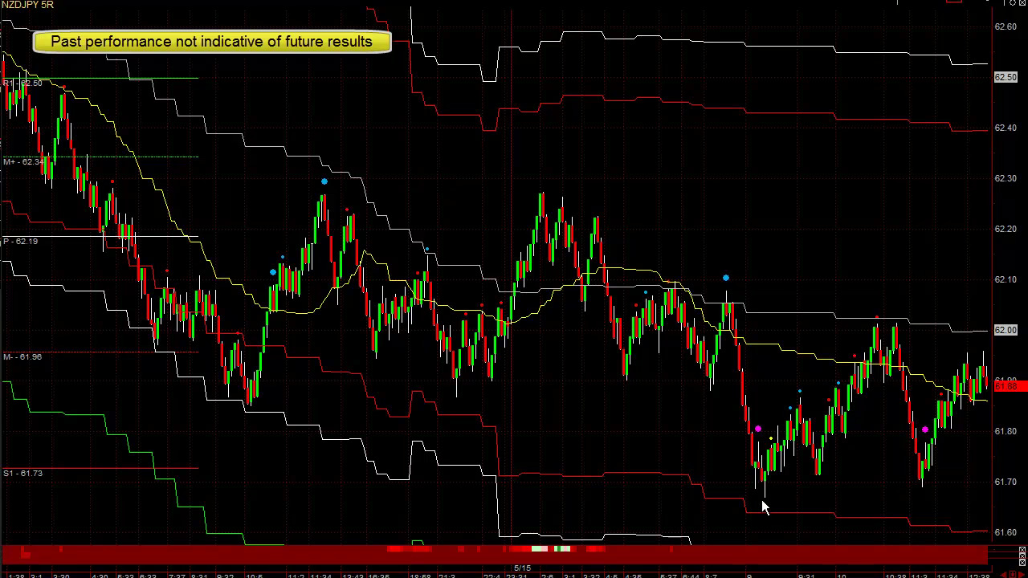
# Step: Draw Fibonacci levels on the NZDJPY rebound from the low near 61.67 to the swing high near 61.87
pyautogui.moveTo(761, 498); pyautogui.dragTo(798, 400)
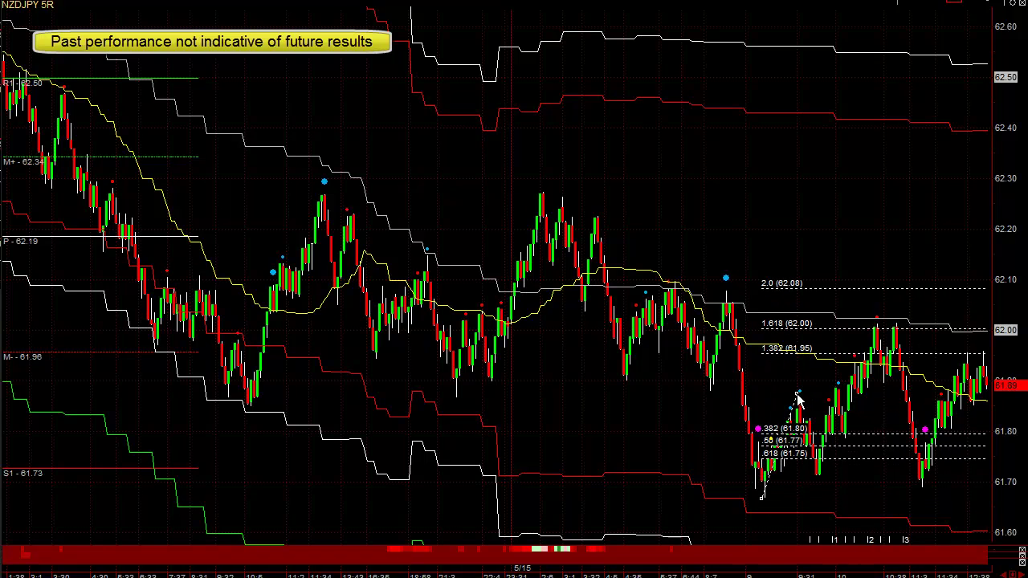